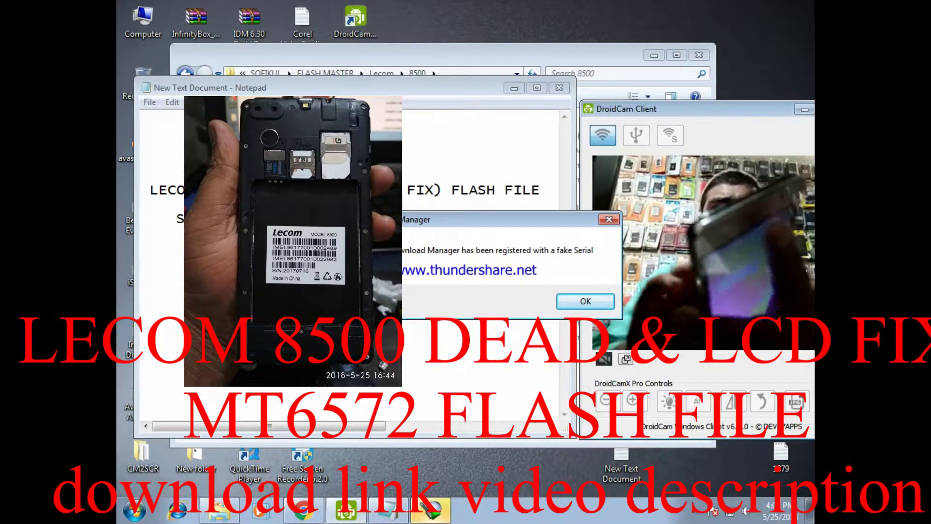
# Dismiss the Internet Download Manager warning, bring the Lecom 8500 firmware folder window into view and copy its folder path
pyautogui.click(586, 301)
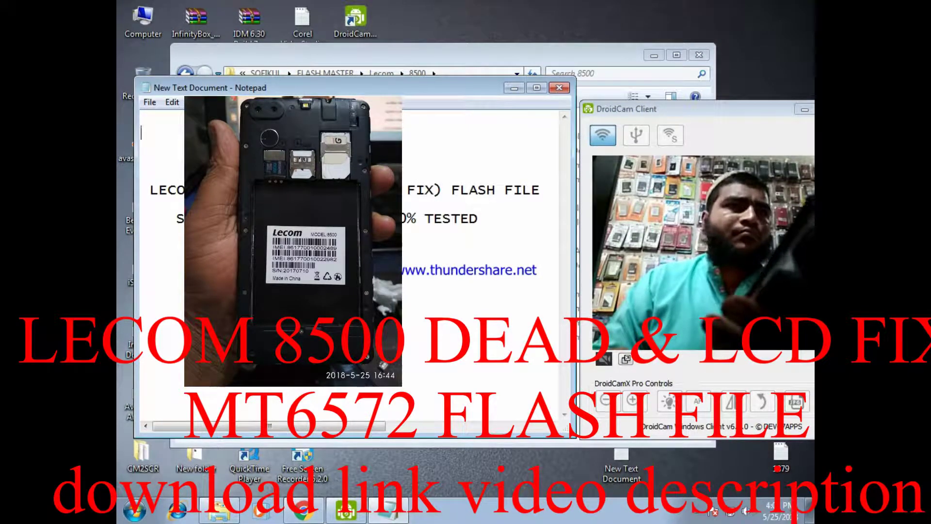
pyautogui.moveTo(465, 56); pyautogui.dragTo(586, 426)
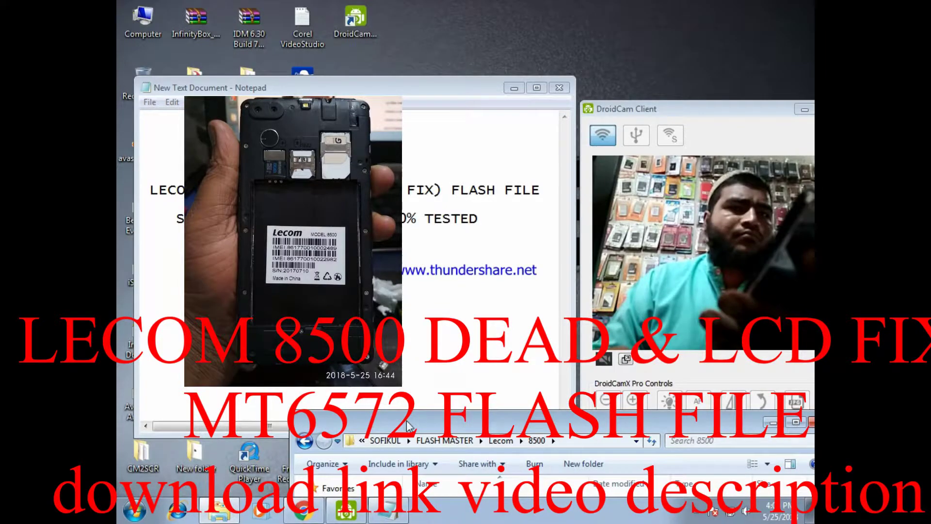
pyautogui.moveTo(533, 422); pyautogui.dragTo(413, 128)
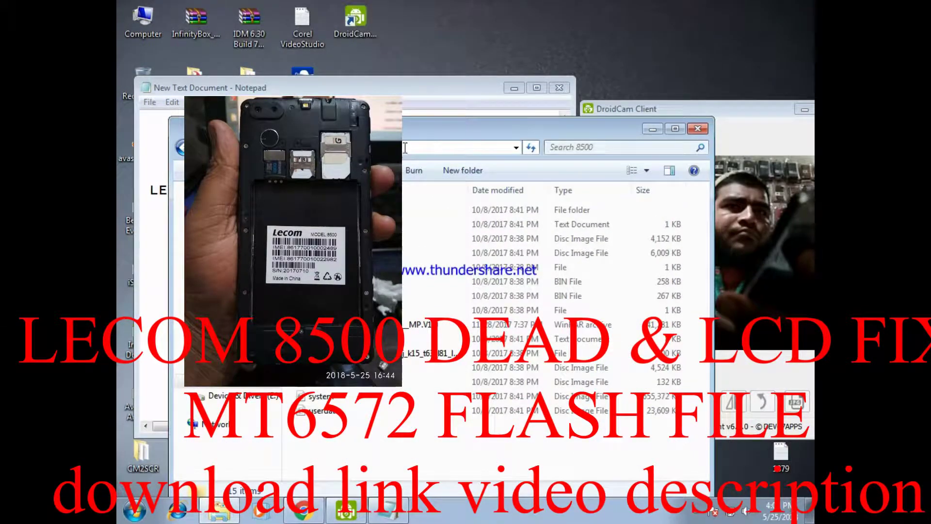
pyautogui.click(478, 145)
pyautogui.rightClick(368, 146)
pyautogui.press('Escape')
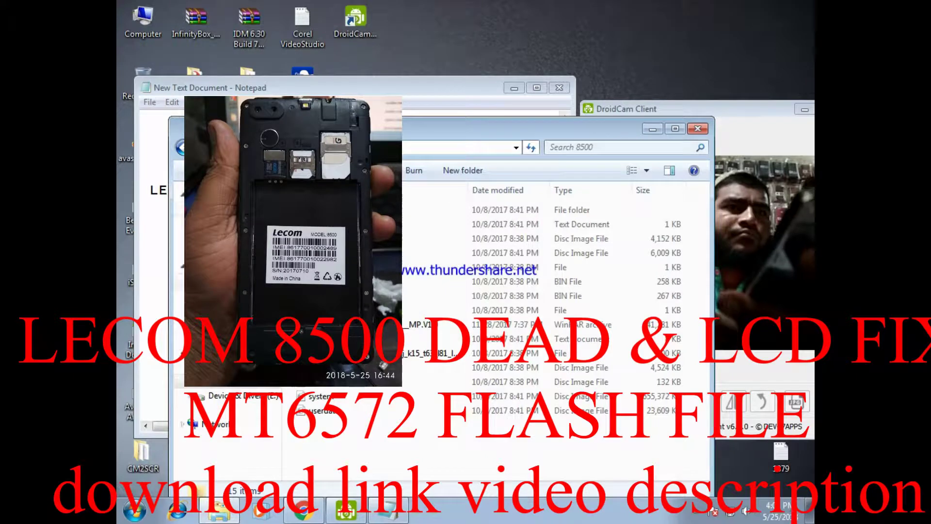
# Go to the TOOL and Driver folder inside FLASH MASTER on the ALL TESTED FIRMWARE (D:) drive
pyautogui.hotkey('alt', 'Up')
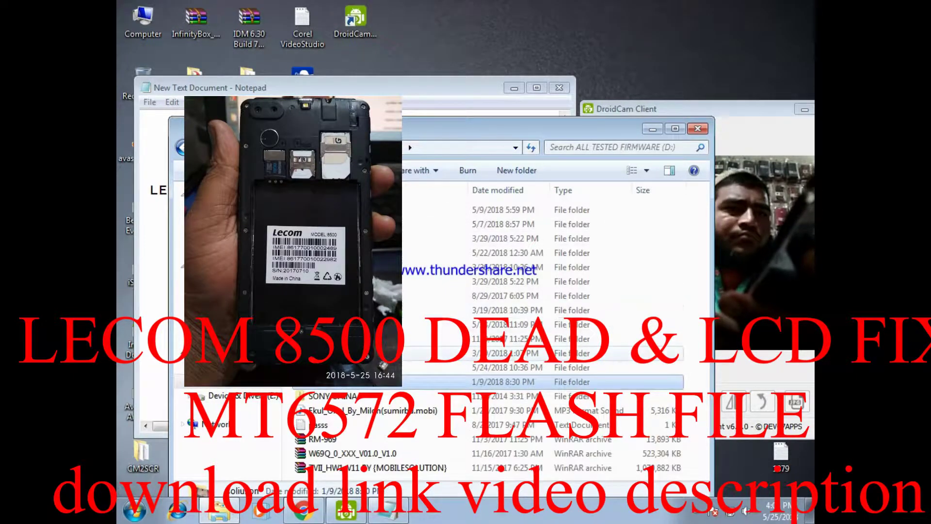
pyautogui.doubleClick(329, 254)
pyautogui.scroll(-10, 356, 401)
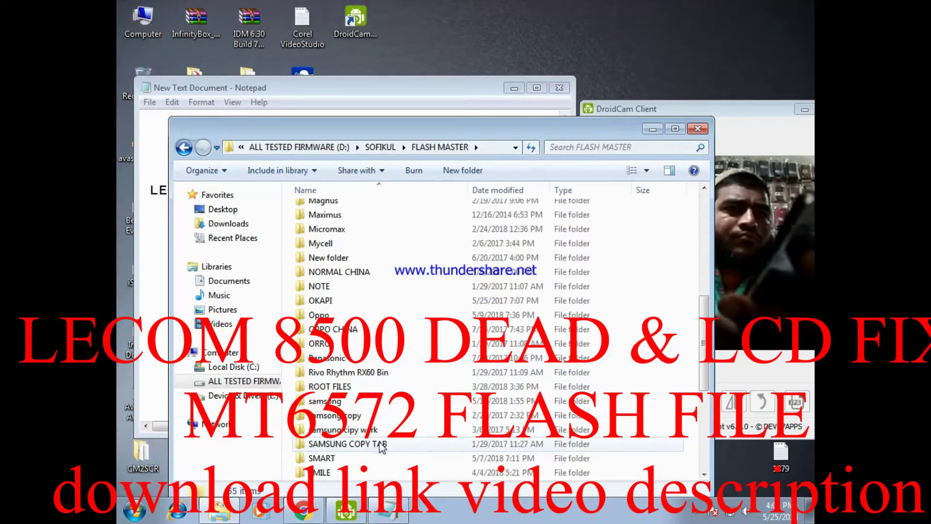
pyautogui.click(356, 402)
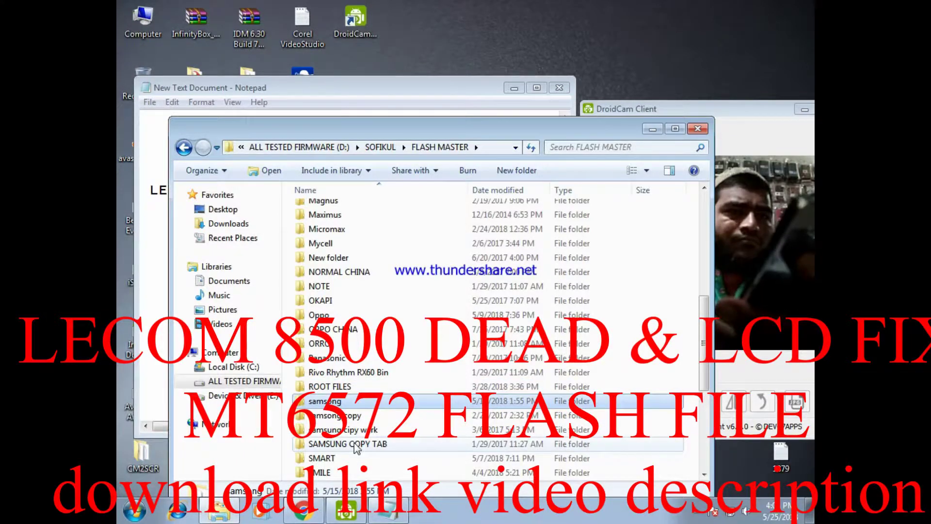
pyautogui.scroll(-5, 358, 420)
pyautogui.doubleClick(339, 344)
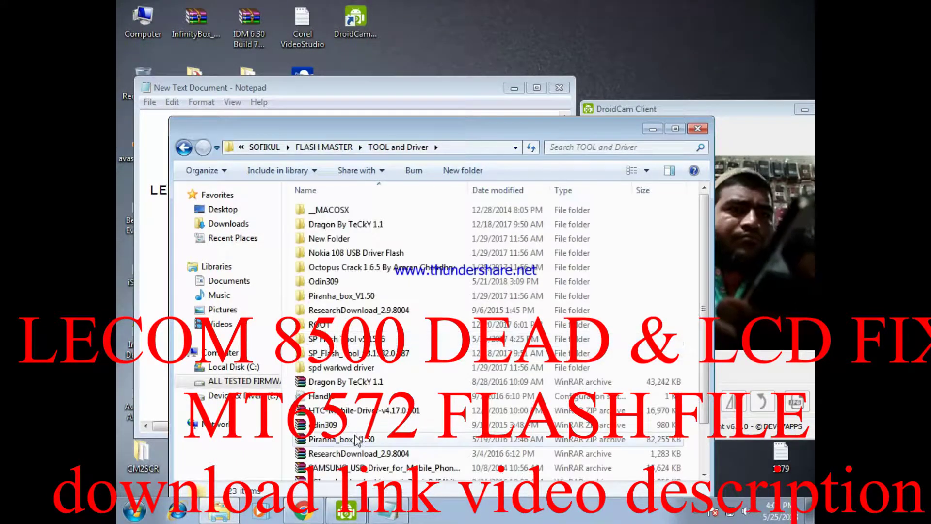
# Open the SP Flash Tool v5.1516 archive and launch the flash tool from its SP Flash Tool v5.1516 folder
pyautogui.scroll(-2, 359, 463)
pyautogui.doubleClick(346, 444)
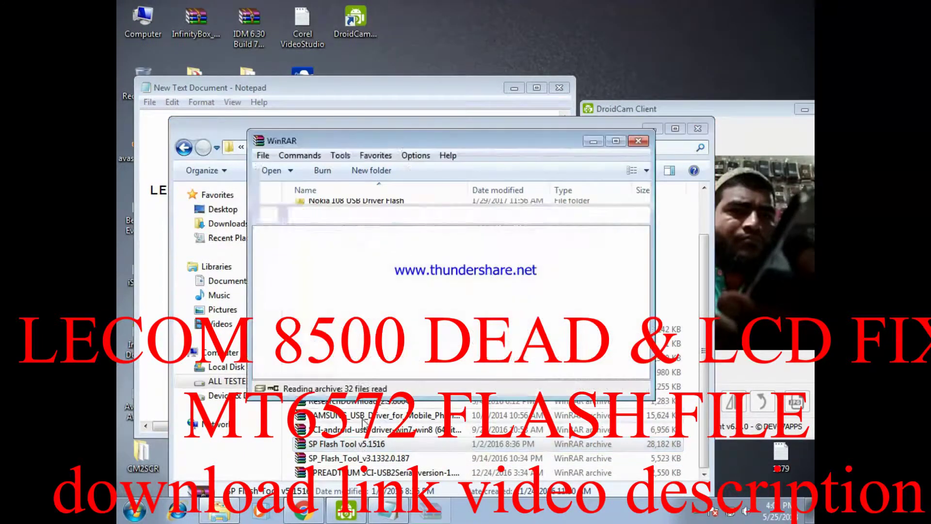
pyautogui.doubleClick(316, 264)
pyautogui.scroll(-5, 291, 349)
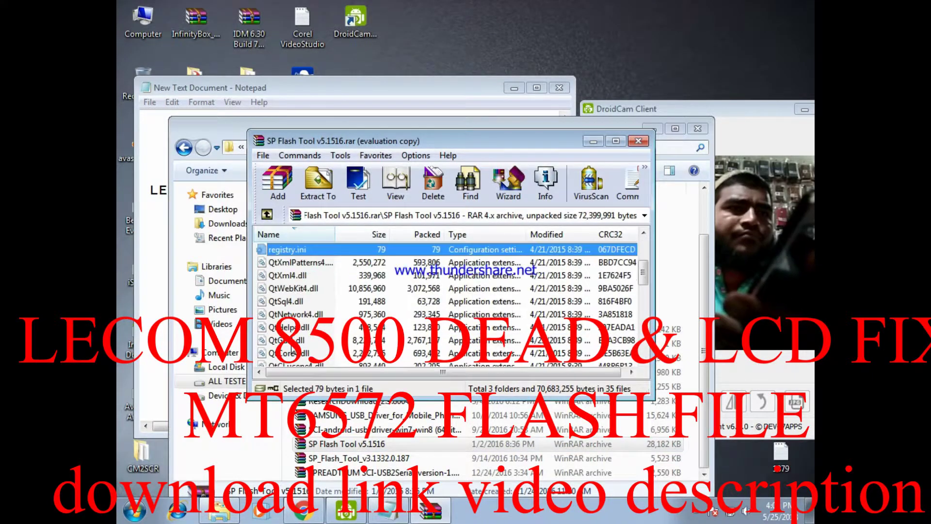
pyautogui.doubleClick(292, 364)
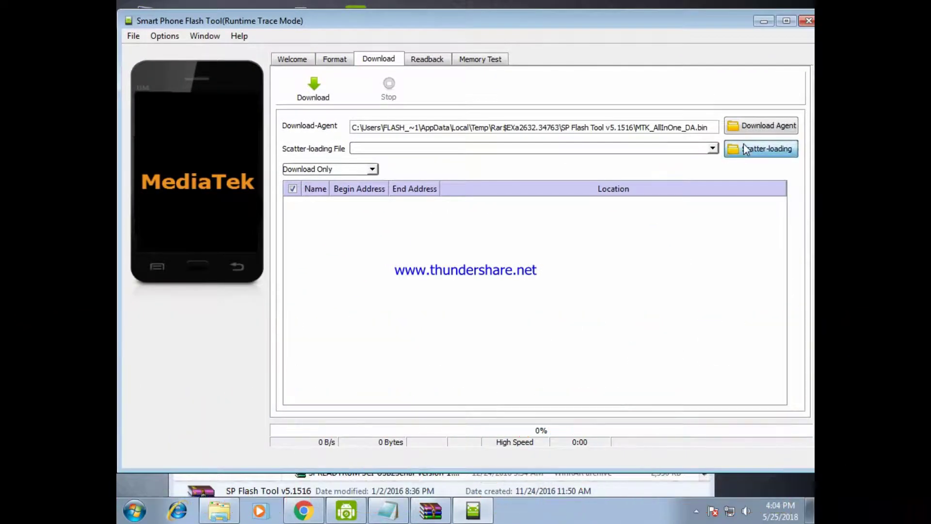
# Load MT6572_Android_scatter as the scatter file, using the copied path of the Lecom 8500 folder
pyautogui.click(803, 208)
pyautogui.rightClick(299, 315)
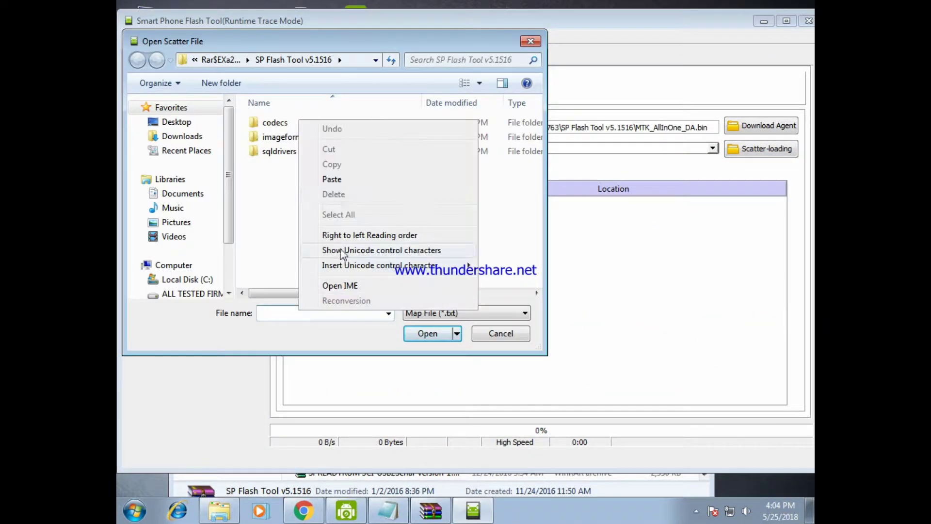
pyautogui.click(338, 182)
pyautogui.click(416, 335)
pyautogui.doubleClick(321, 151)
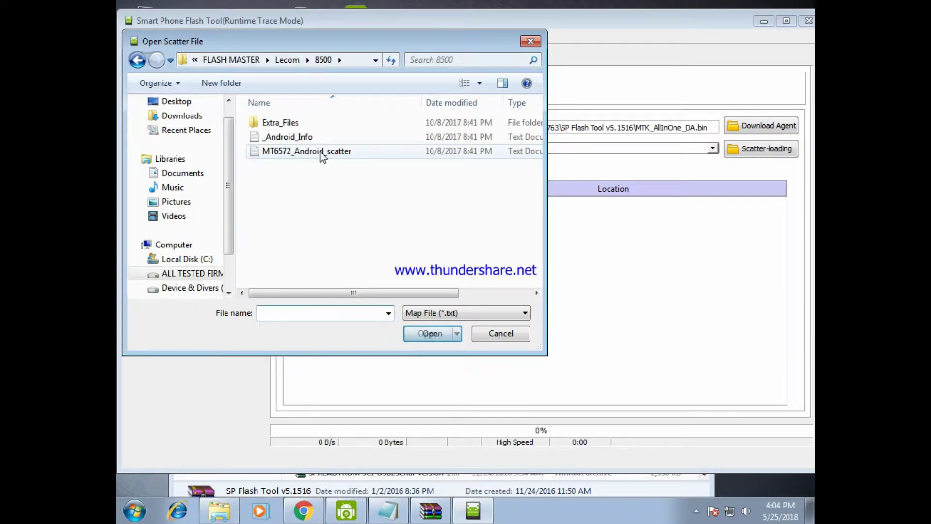
# Set the download mode to Format All + Download and start the download
pyautogui.click(347, 172)
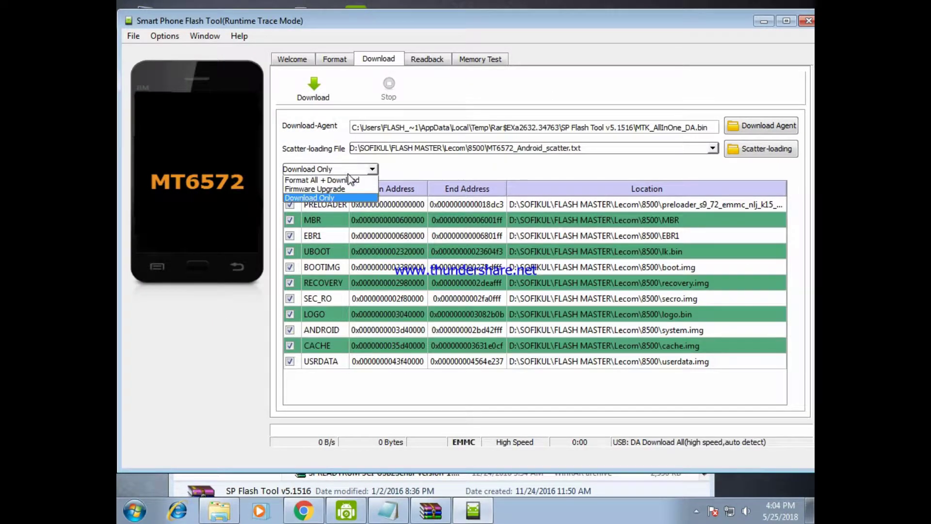
pyautogui.click(346, 181)
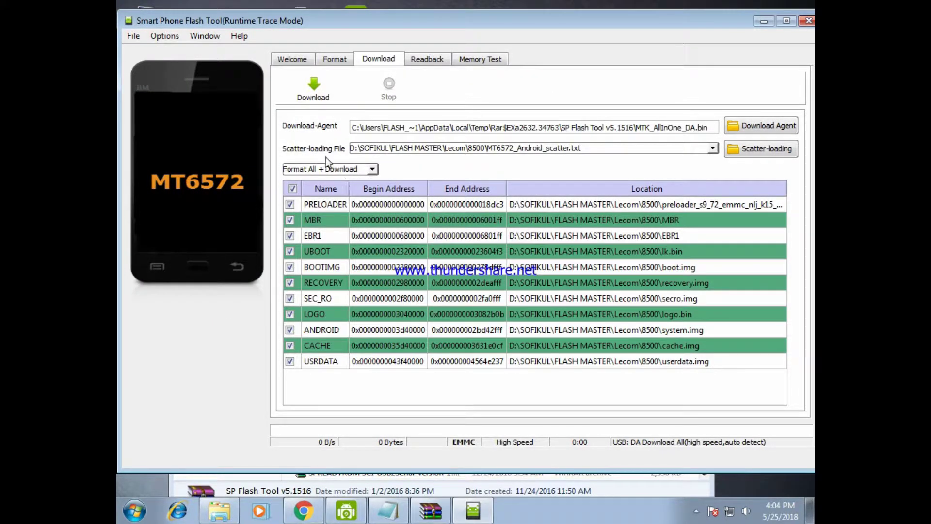
pyautogui.click(313, 89)
# Switch to DroidCam Client, reposition its window fully on screen, and dismiss the Internet Download Manager warning and registration form
pyautogui.click(450, 509)
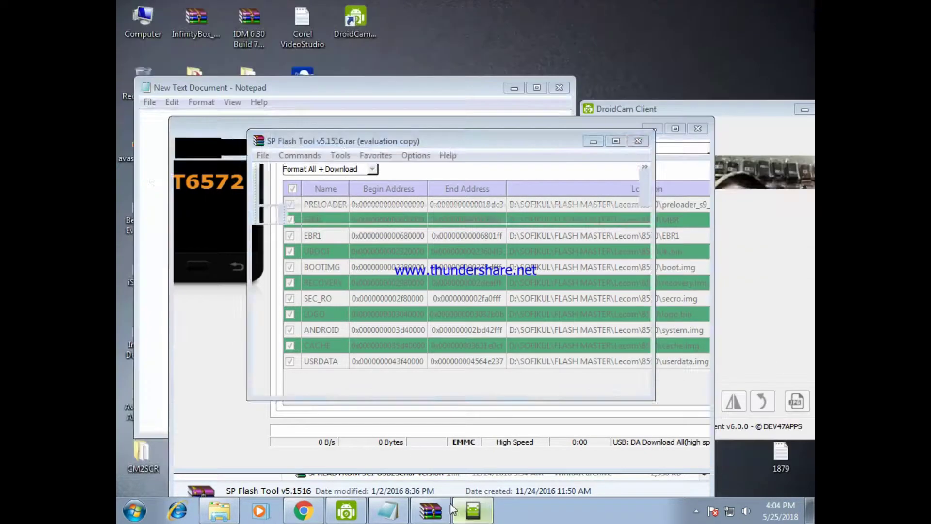
pyautogui.click(430, 509)
pyautogui.click(345, 509)
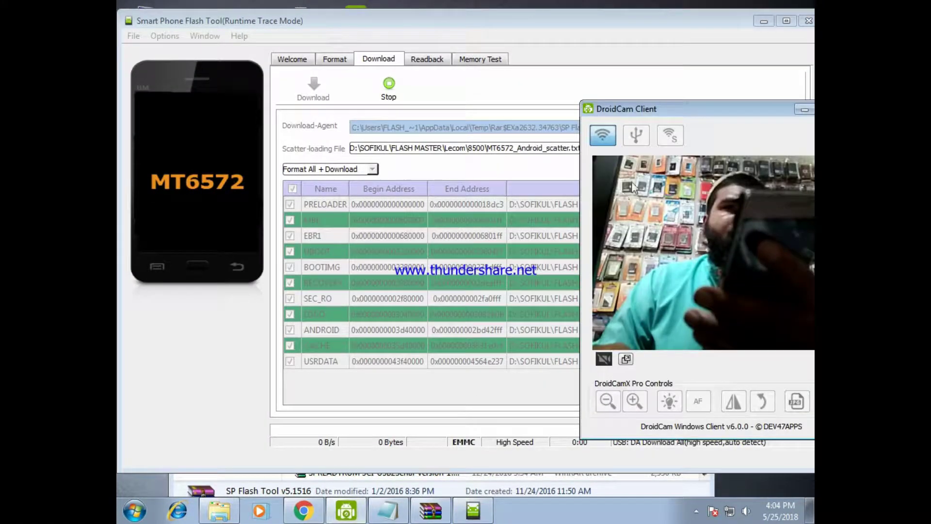
pyautogui.moveTo(644, 113); pyautogui.dragTo(603, 123)
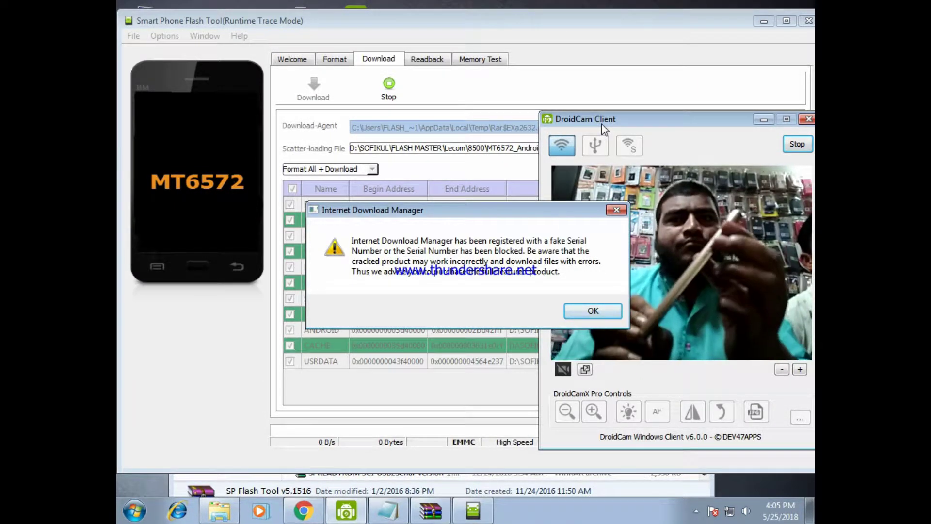
pyautogui.click(586, 313)
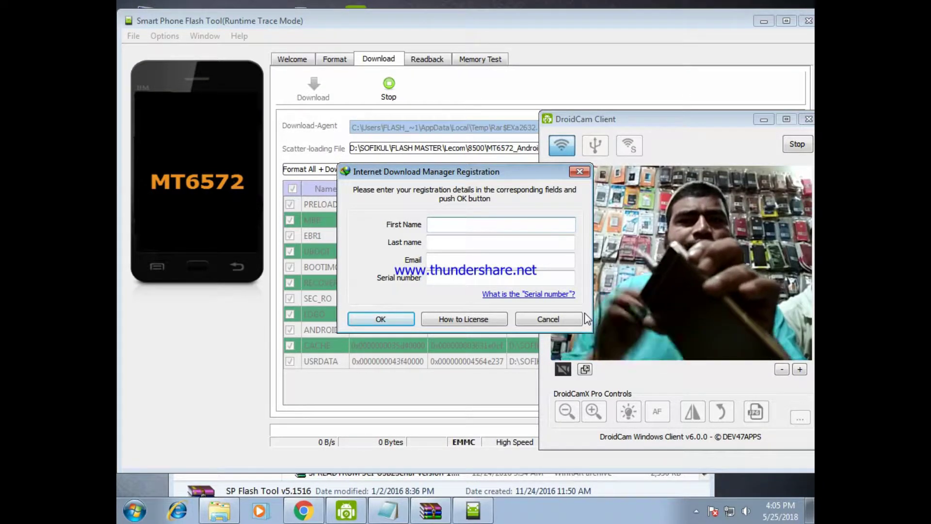
pyautogui.click(549, 322)
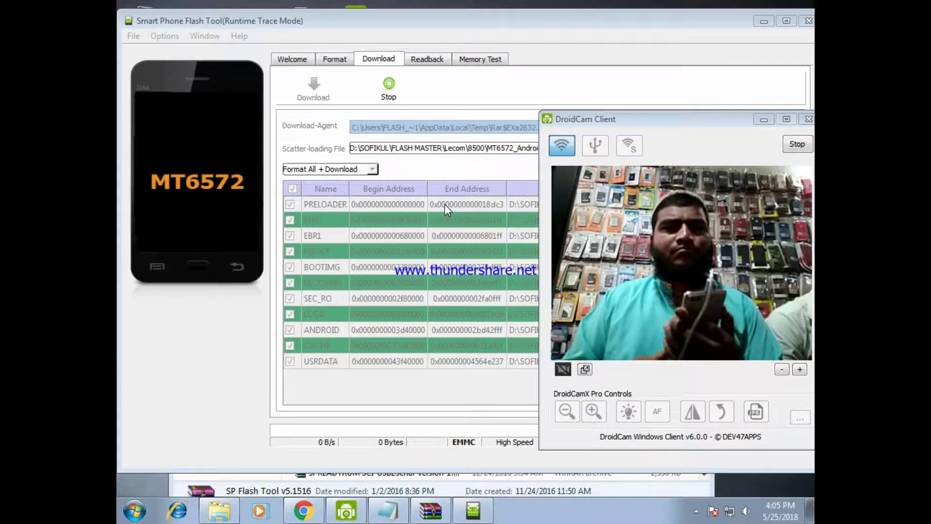
pyautogui.moveTo(606, 121); pyautogui.dragTo(561, 53)
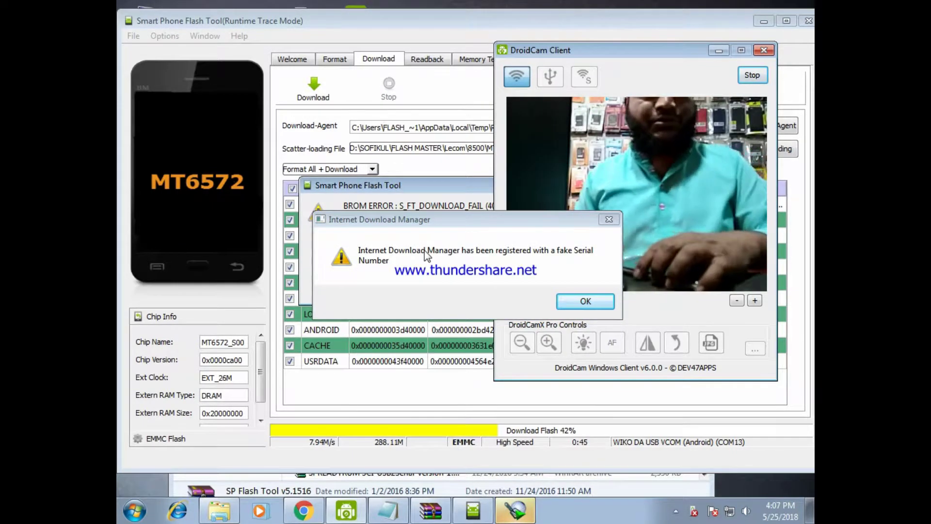
# Dismiss the Internet Download Manager warning and the flash error, and restart the download in Smart Phone Flash Tool
pyautogui.click(586, 301)
pyautogui.click(445, 276)
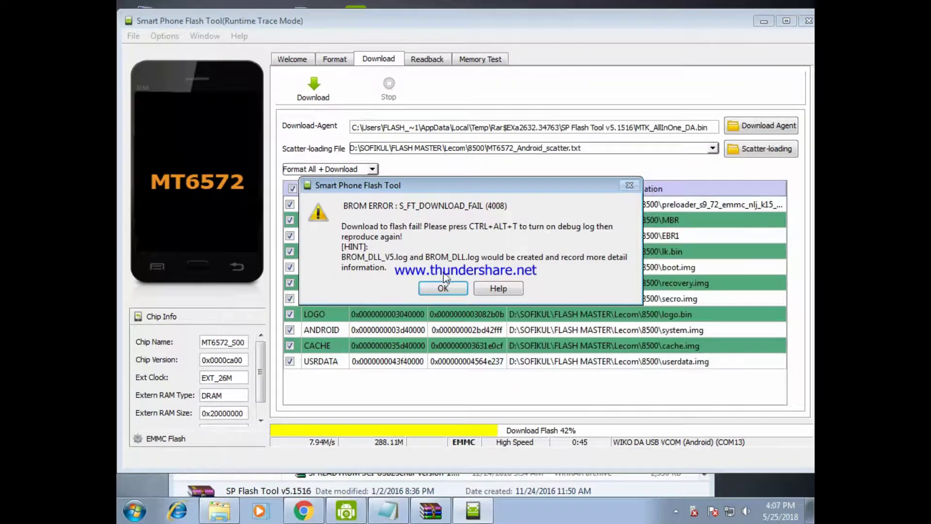
pyautogui.click(444, 289)
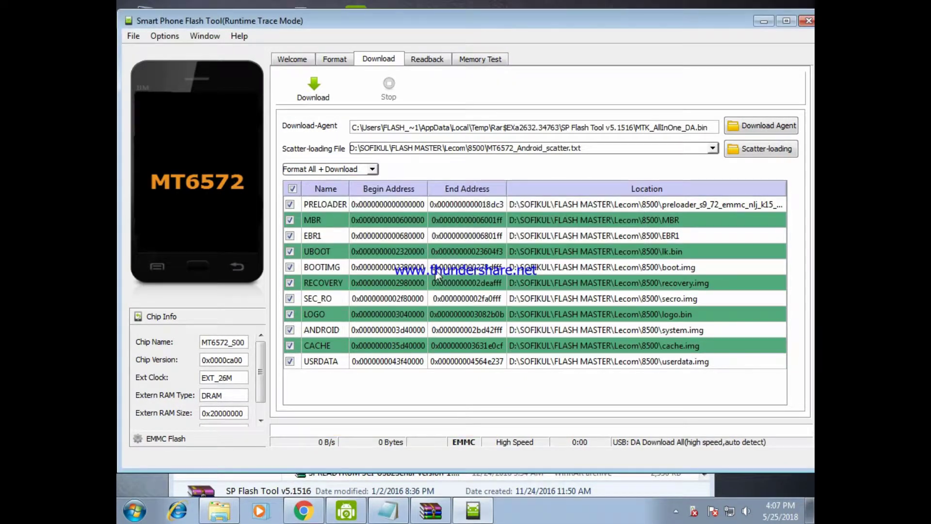
pyautogui.click(467, 512)
pyautogui.click(470, 512)
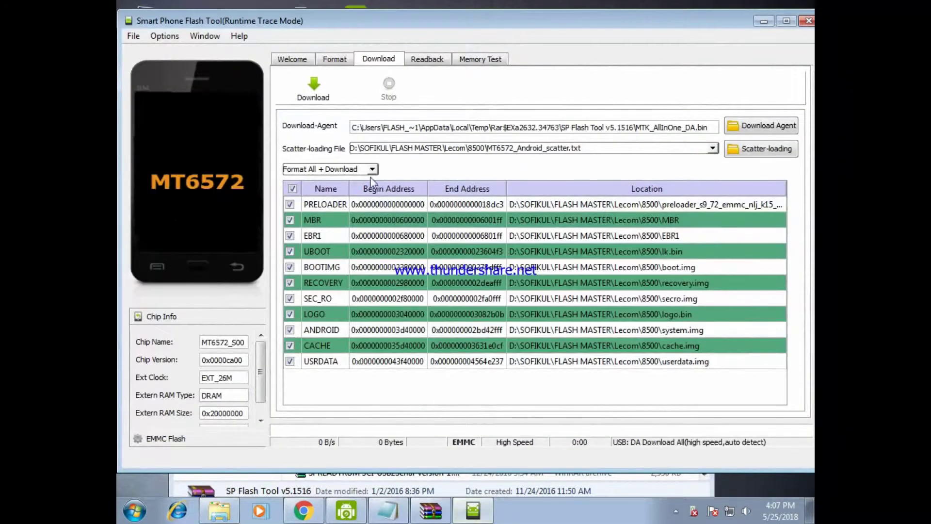
pyautogui.click(310, 87)
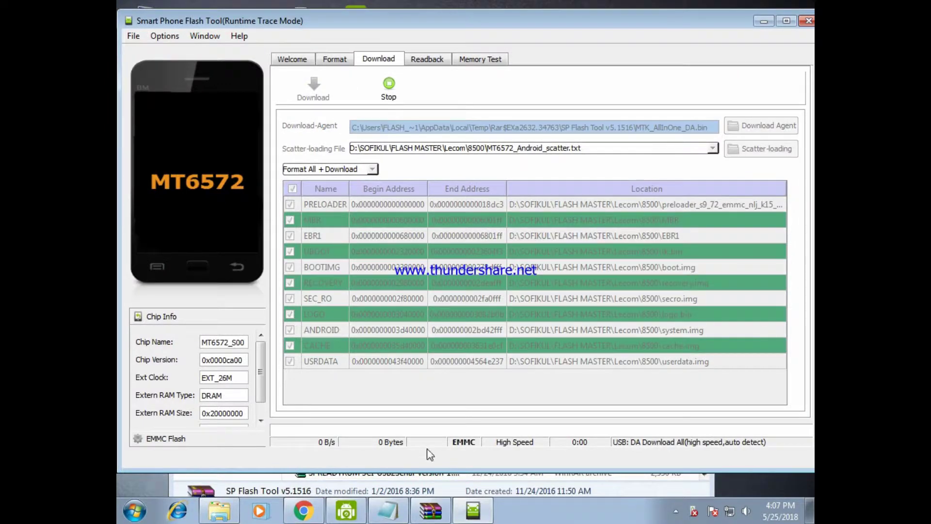
# Check the flashing progress and the phone in the DroidCam preview, dismissing the Internet Download Manager warning
pyautogui.click(362, 518)
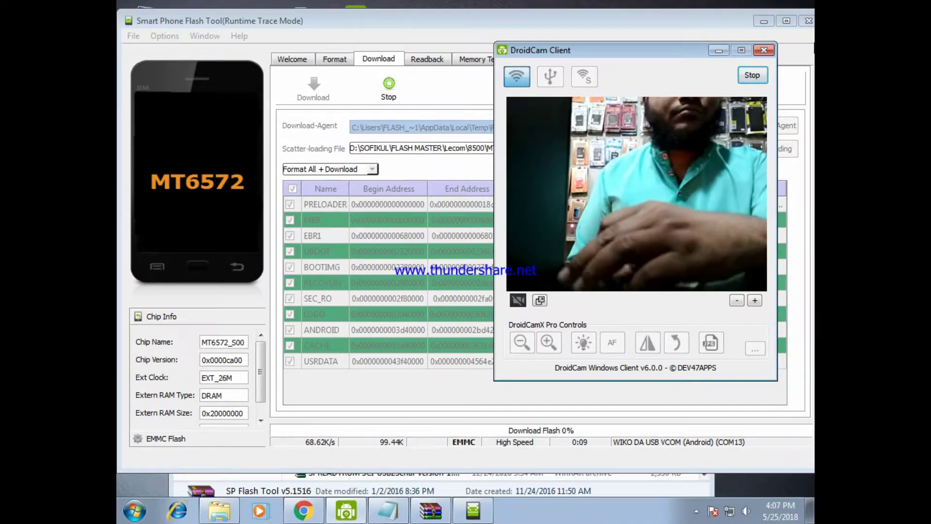
pyautogui.click(625, 39)
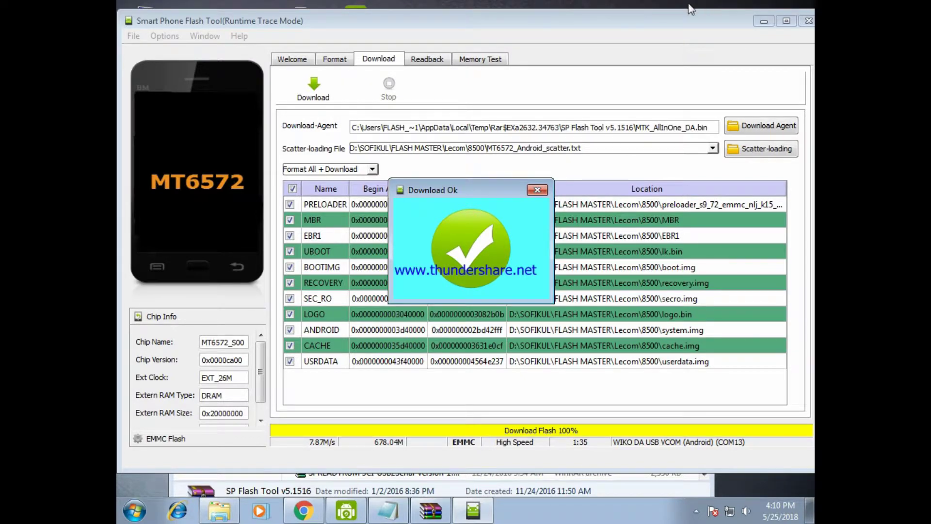
pyautogui.click(344, 511)
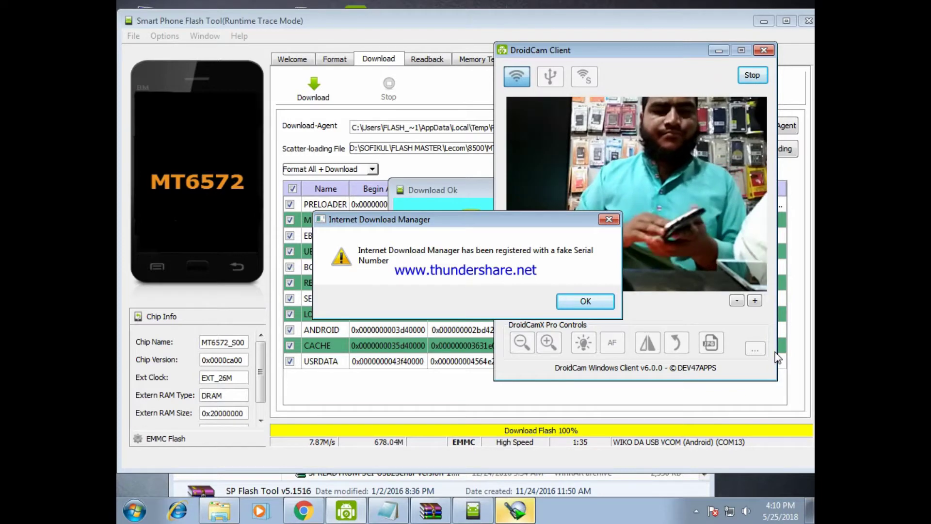
pyautogui.click(588, 301)
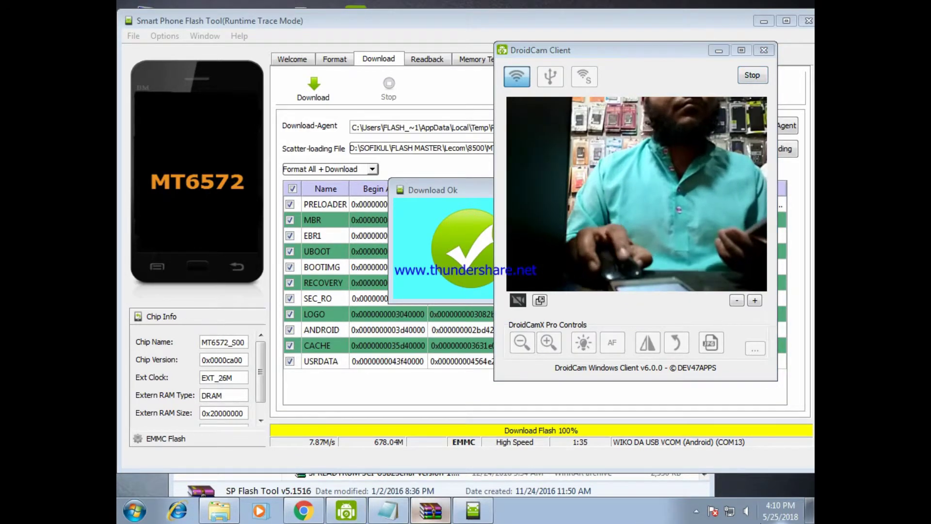
# Show the hidden programs of the notification area
pyautogui.click(739, 465)
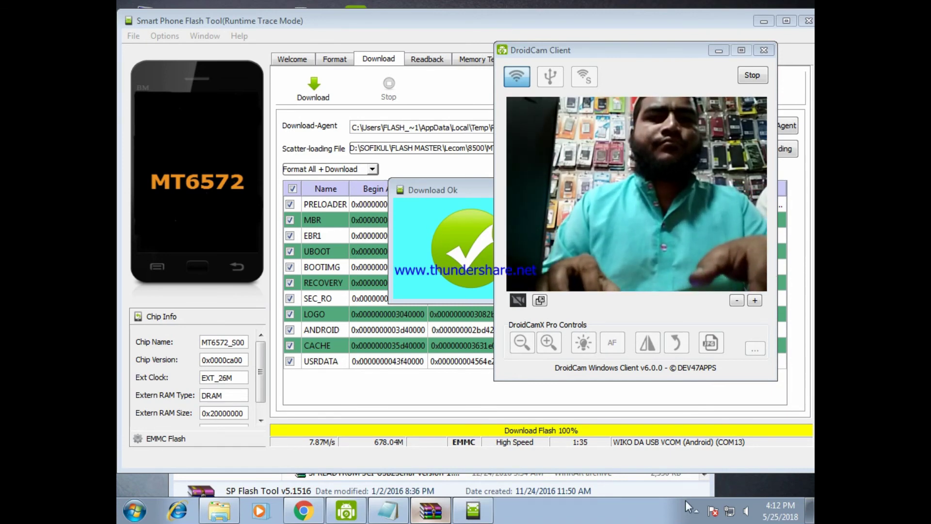
pyautogui.click(697, 510)
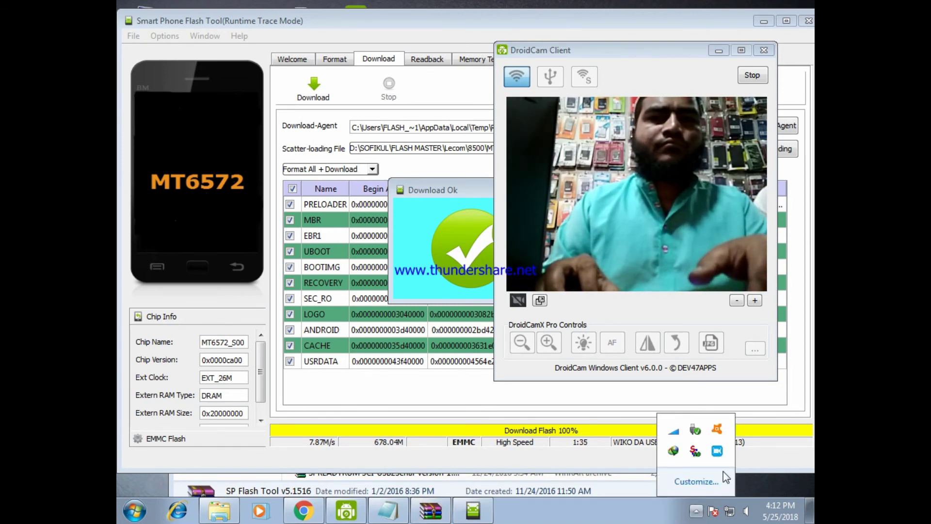